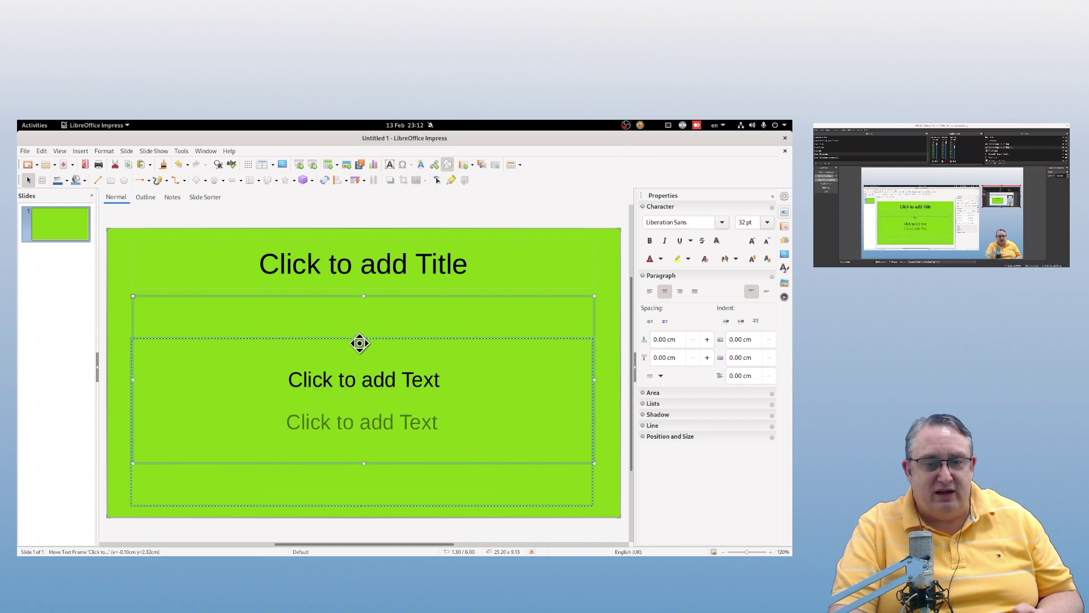
Step: Enter "To God Questions" in the text placeholder in the lower half of the green slide
{"action": "left_click", "coordinate": [342, 440]}
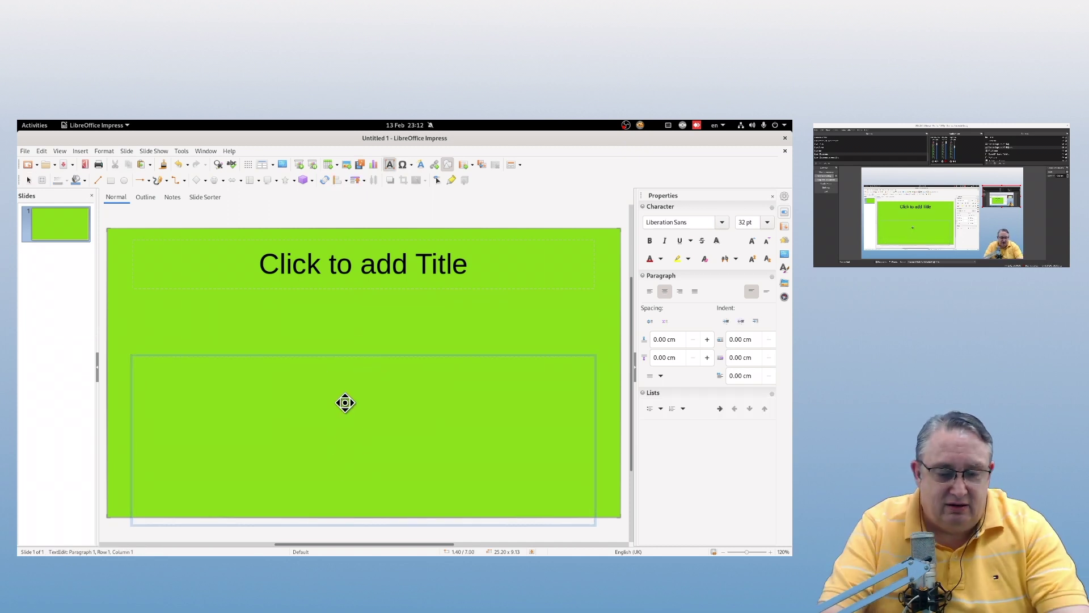
{"action": "type", "text": "To God"}
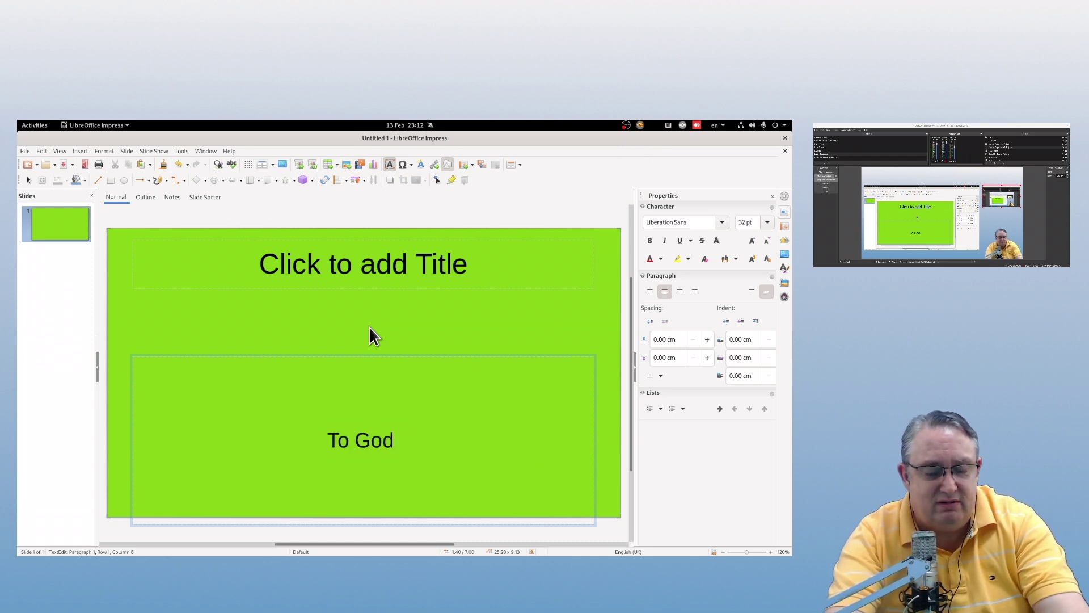
{"action": "type", "text": " Questions"}
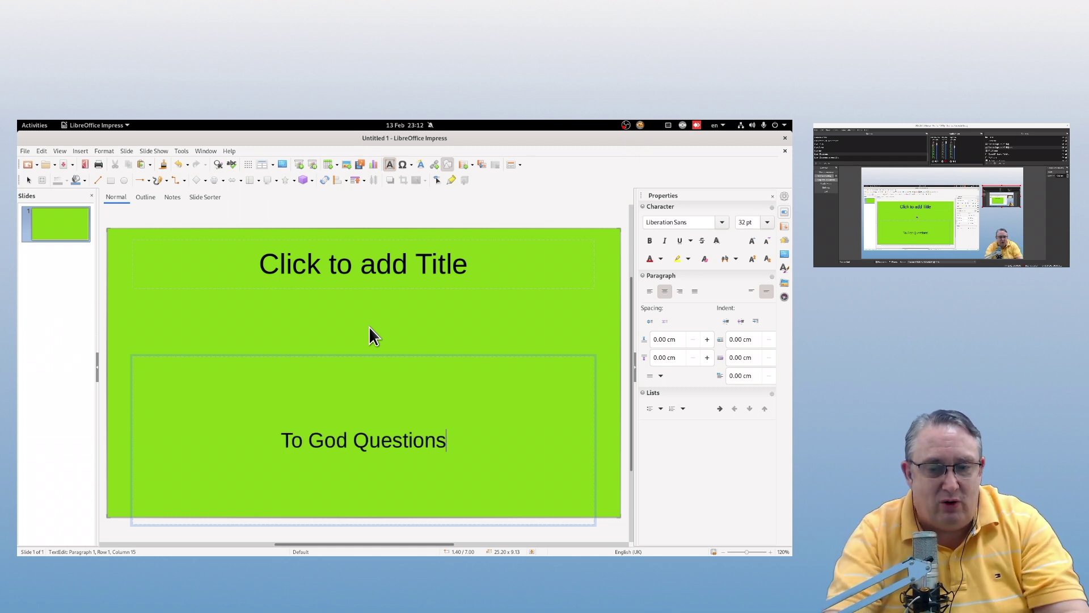
Step: Shrink the text frame from its upper edge to about 5.13 cm high and delete the title placeholder
{"action": "left_click", "coordinate": [377, 357]}
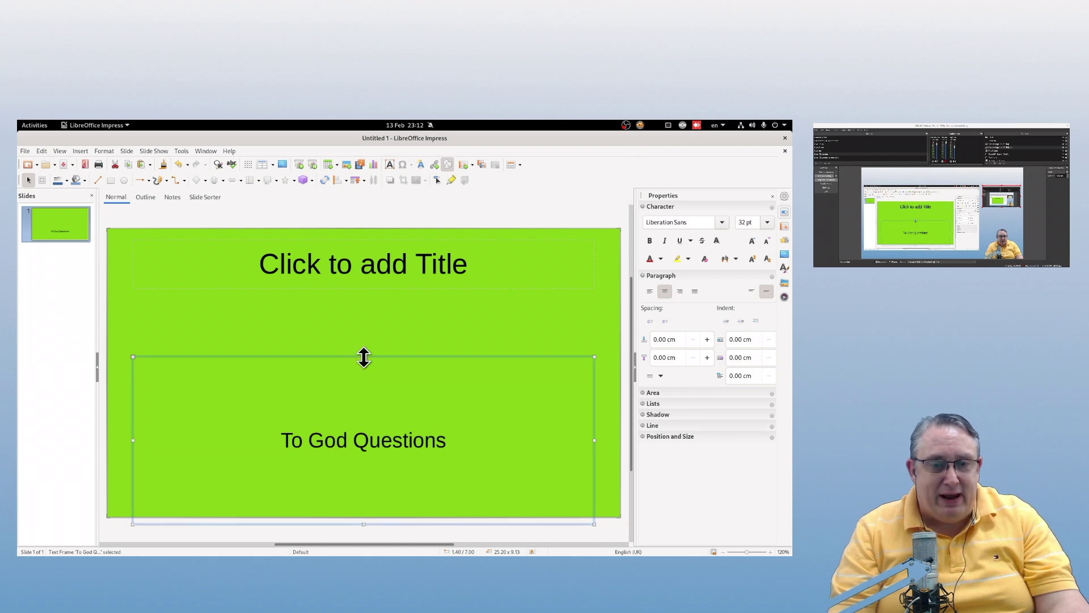
{"action": "left_click_drag", "start_coordinate": [363, 356], "coordinate": [357, 430]}
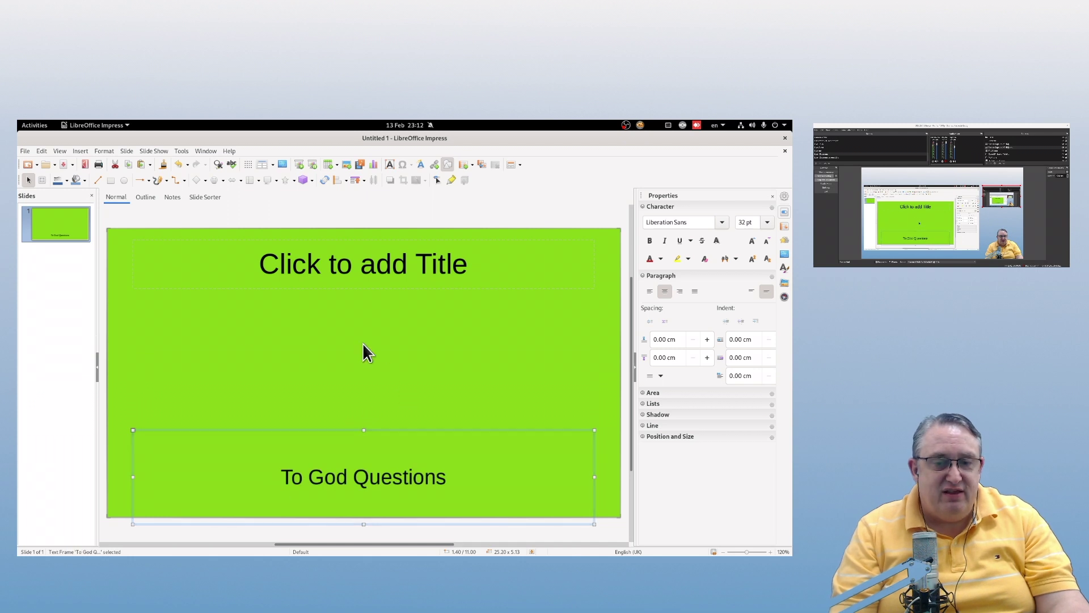
{"action": "left_click", "coordinate": [365, 261]}
{"action": "left_click", "coordinate": [368, 287]}
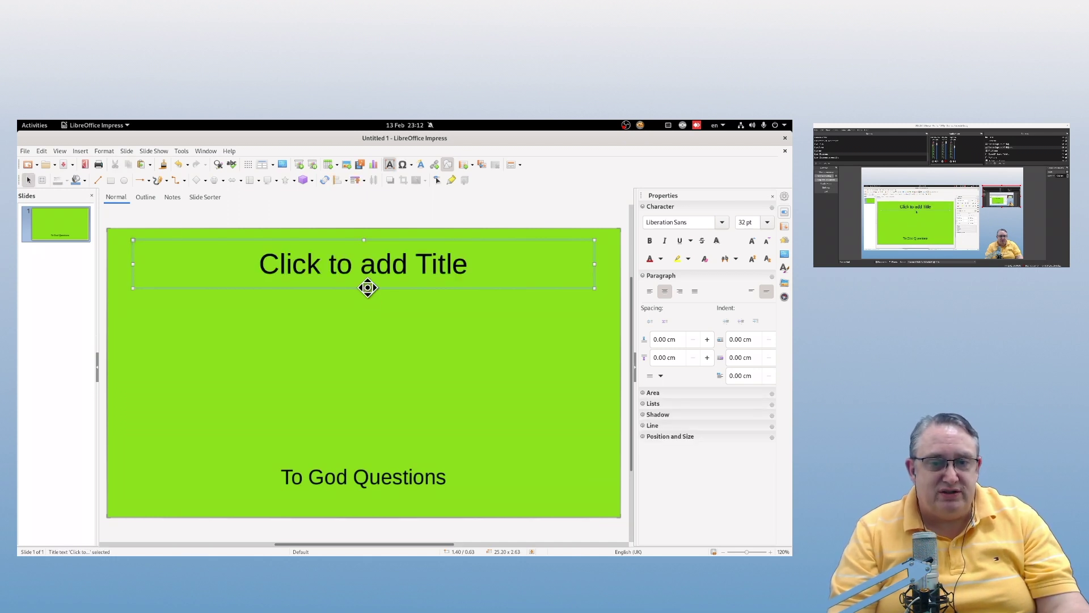
{"action": "key", "text": "Delete"}
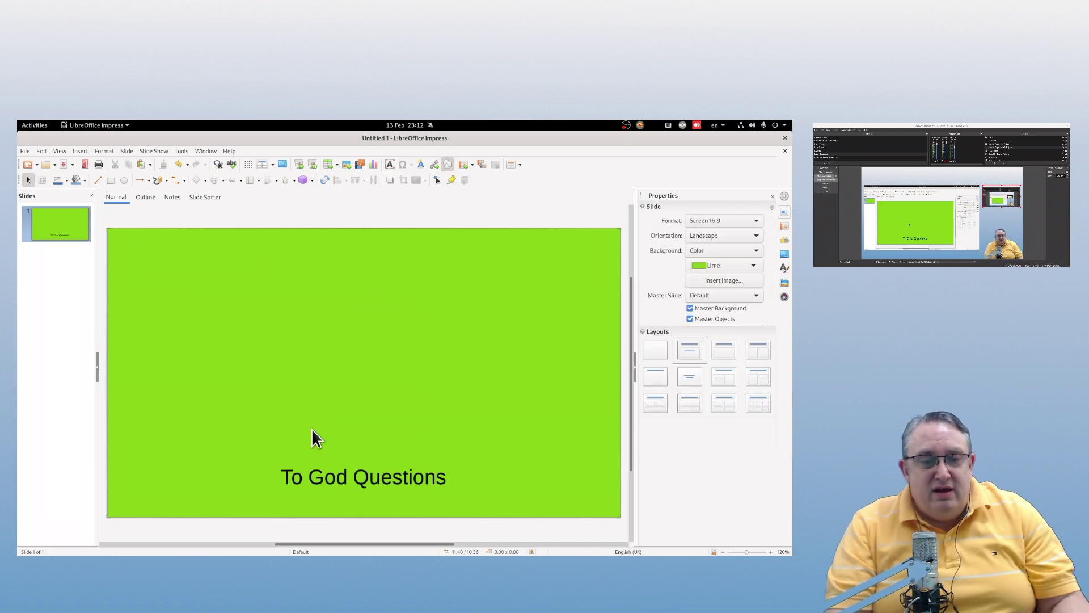
Step: Change the wording in the slide's lower text frame to "To God be Glory"
{"action": "double_click", "coordinate": [360, 478]}
{"action": "type", "text": "be"}
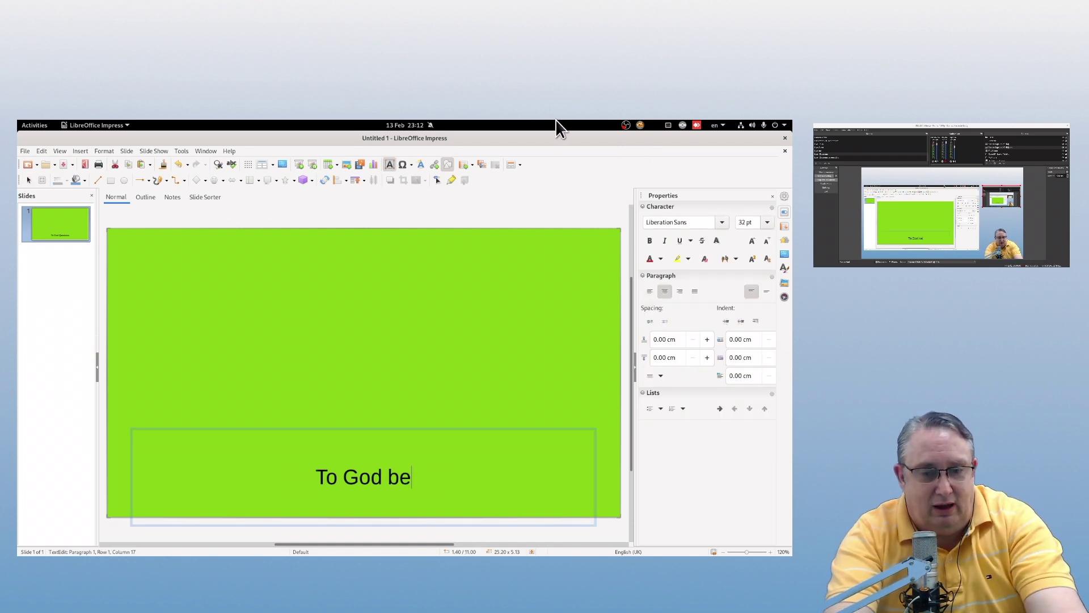
{"action": "type", "text": " Glory"}
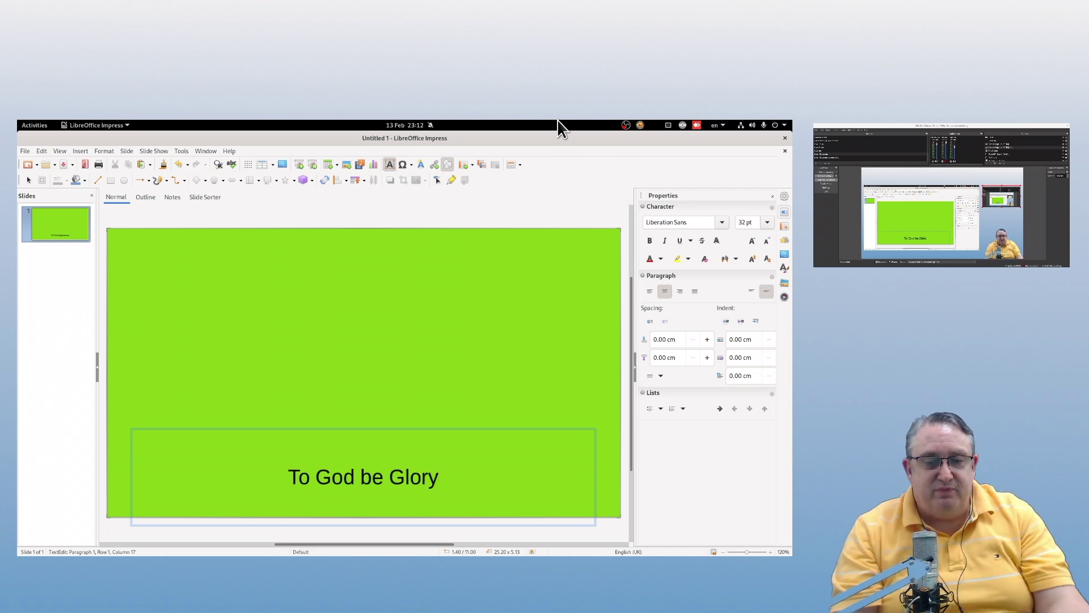
{"action": "key", "text": "BackSpace"}
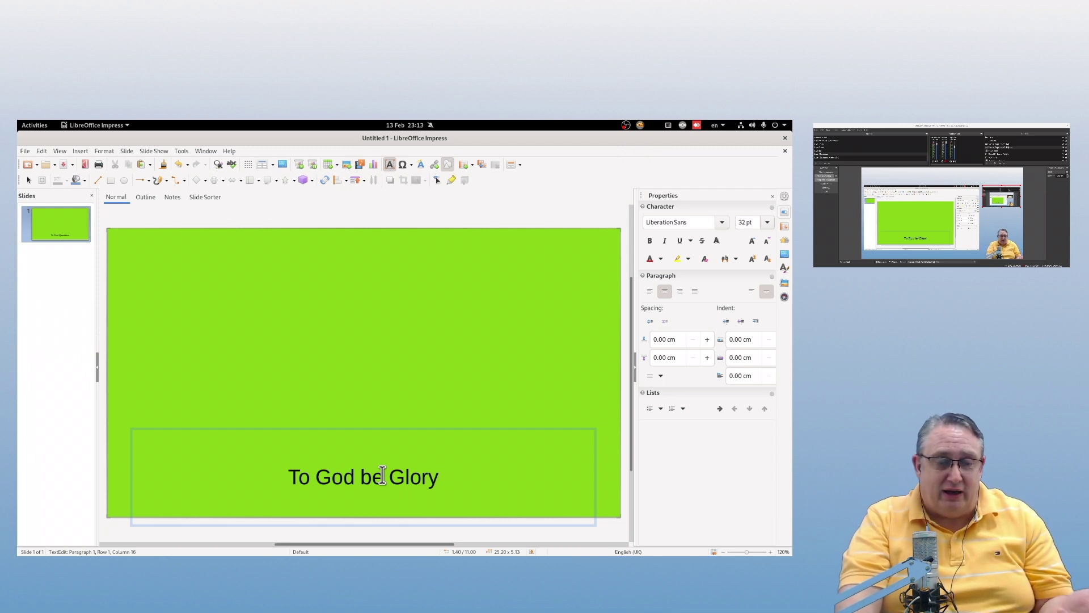
Step: Set the slide show's presentation mode to In a window and start the show from the first slide
{"action": "left_click", "coordinate": [149, 150]}
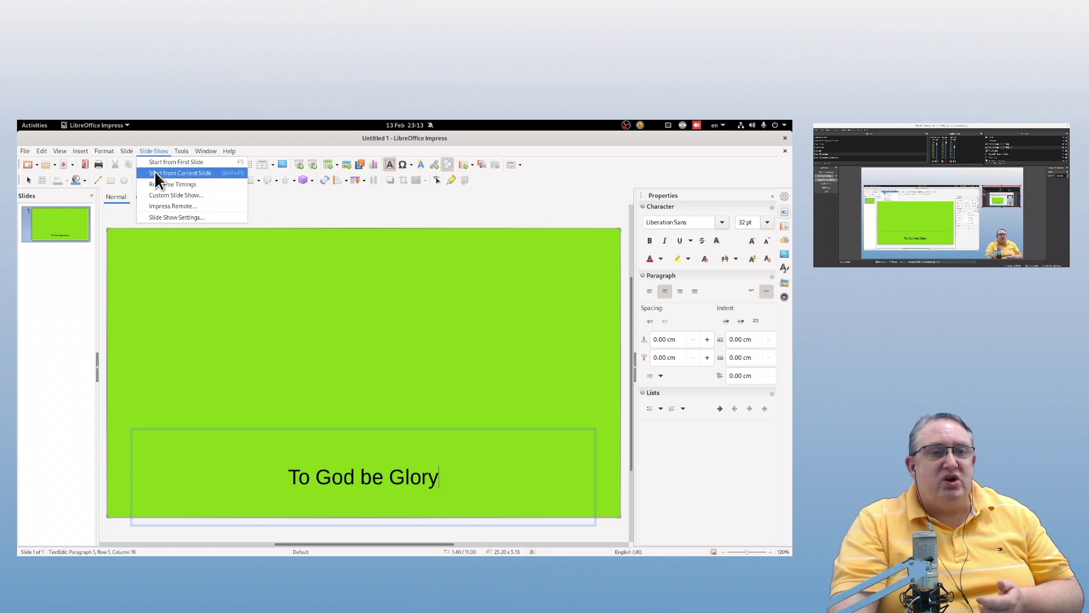
{"action": "left_click", "coordinate": [164, 215]}
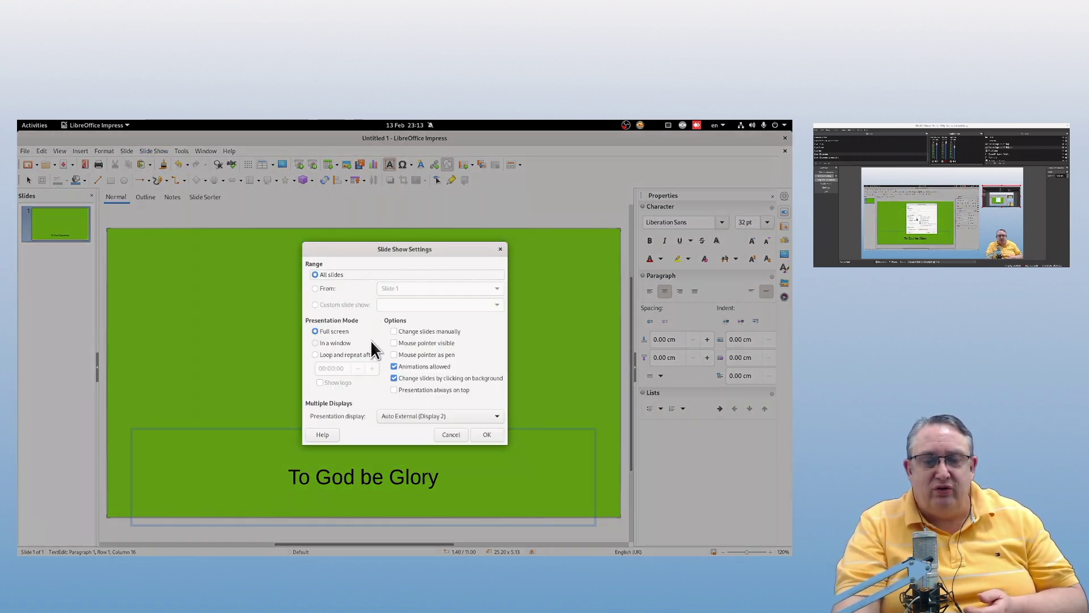
{"action": "left_click", "coordinate": [333, 342]}
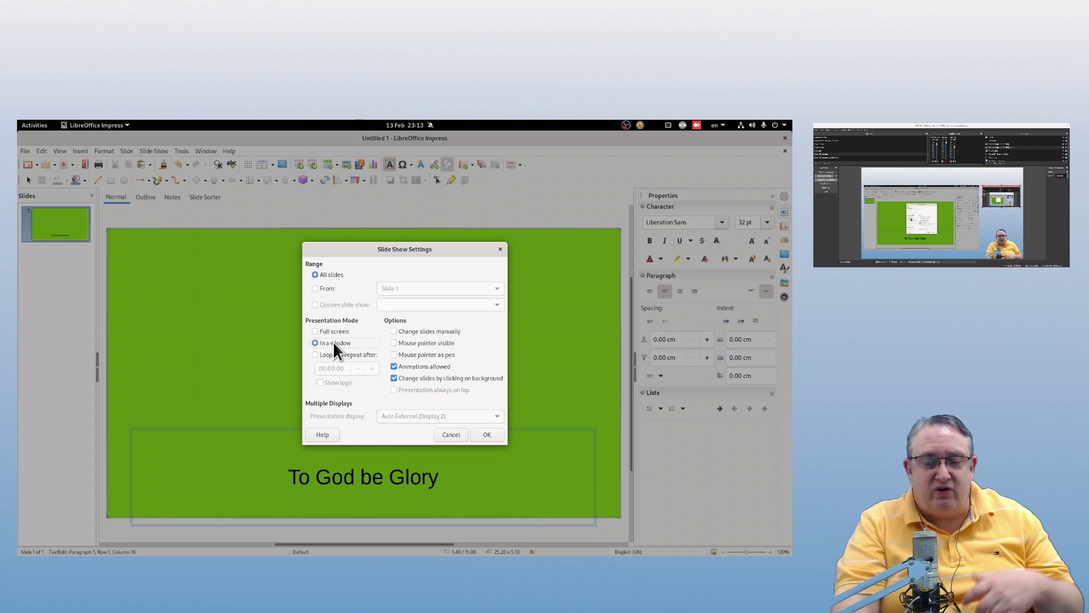
{"action": "left_click", "coordinate": [488, 434]}
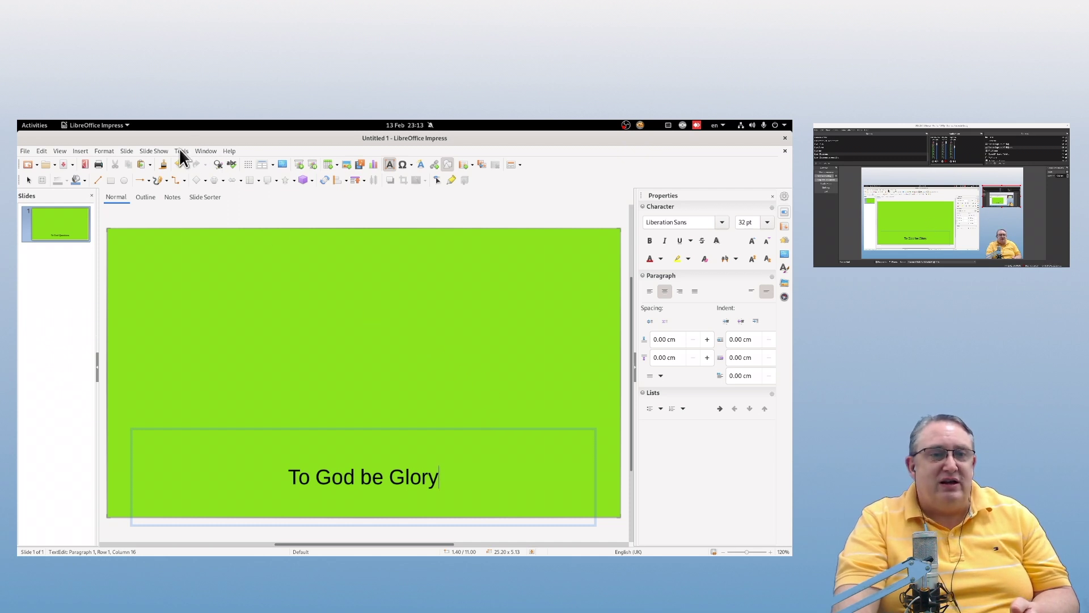
{"action": "left_click", "coordinate": [148, 150]}
{"action": "left_click", "coordinate": [158, 162]}
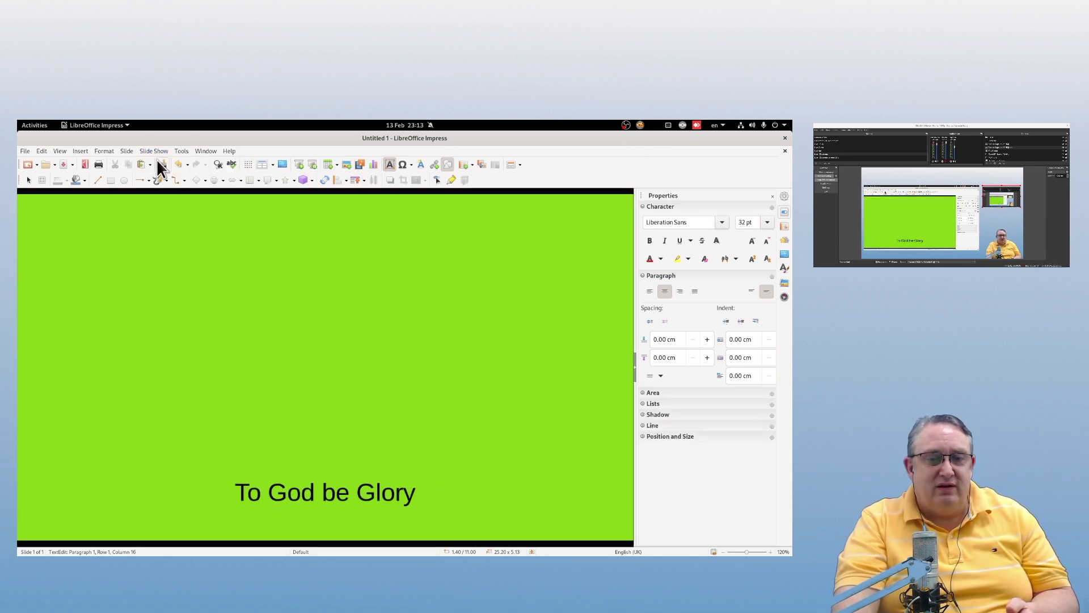
Step: Move the Impress window to the second screen, and bring OBS Studio to the main screen and maximize it
{"action": "left_click_drag", "start_coordinate": [629, 138], "coordinate": [501, 126]}
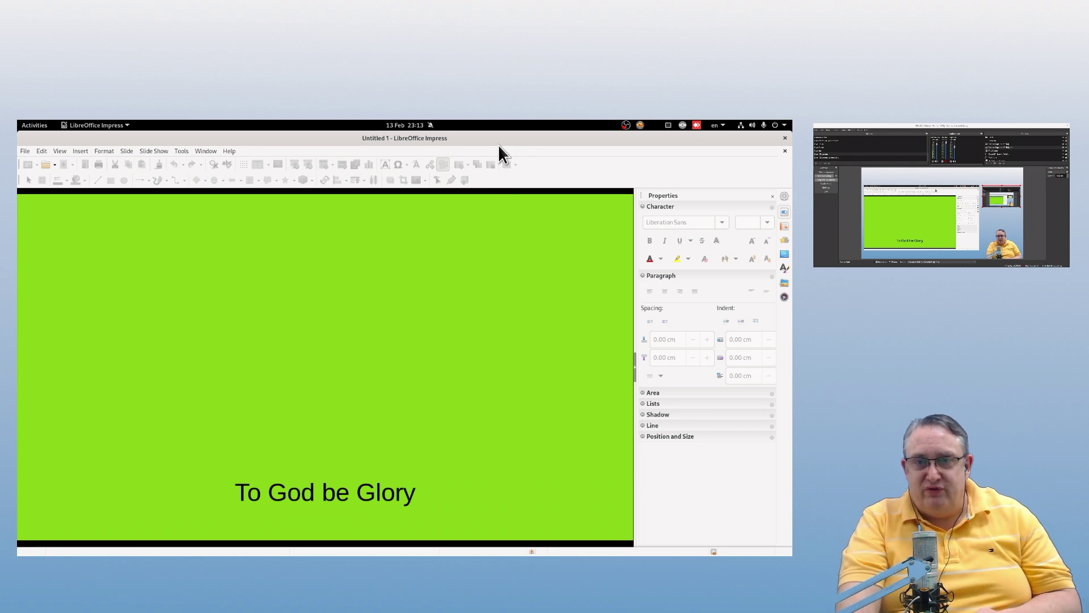
{"action": "left_click_drag", "start_coordinate": [499, 138], "coordinate": [514, 312]}
{"action": "left_click_drag", "start_coordinate": [921, 126], "coordinate": [298, 173]}
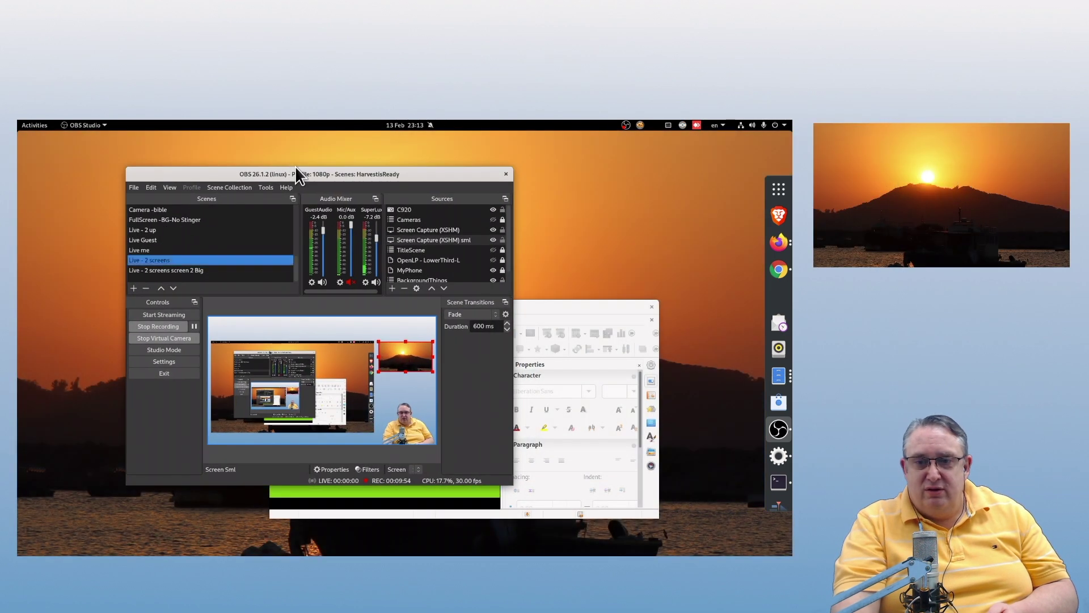
{"action": "left_click_drag", "start_coordinate": [547, 302], "coordinate": [967, 122]}
{"action": "left_click", "coordinate": [358, 171]}
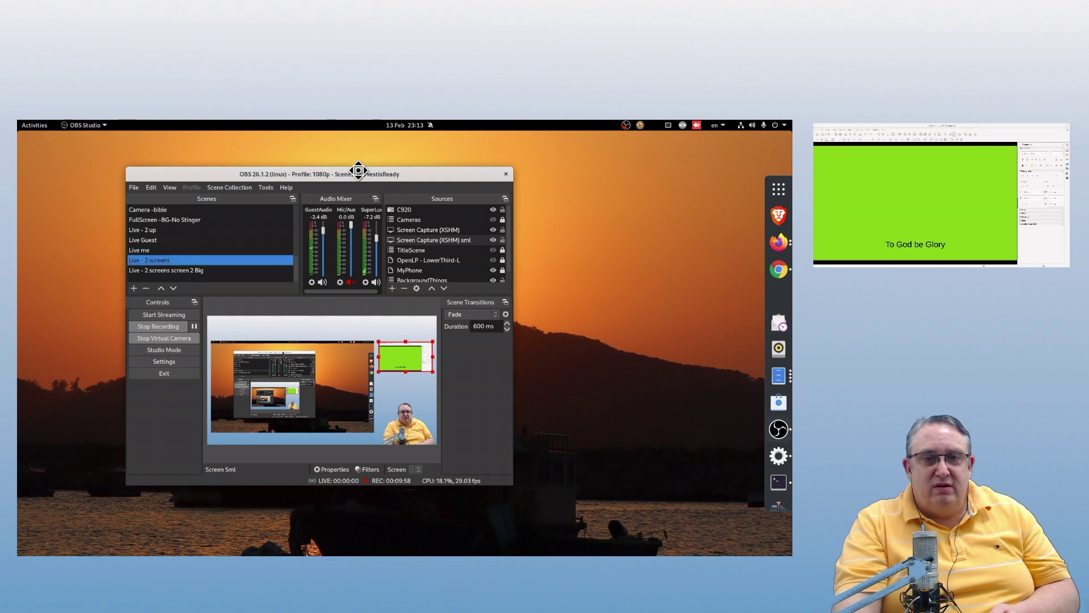
{"action": "double_click", "coordinate": [359, 171]}
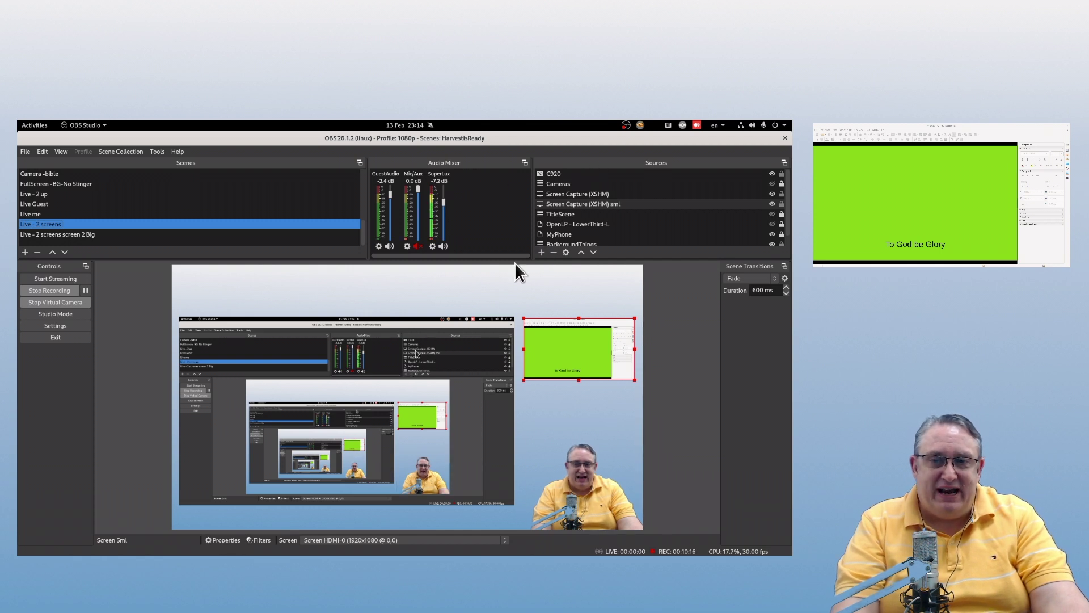
Step: Add a new Screen Capture (XSHM) source named "LOwer" that captures Screen HDMI-1 (1920x1080 @ 1920,0)
{"action": "left_click", "coordinate": [542, 252]}
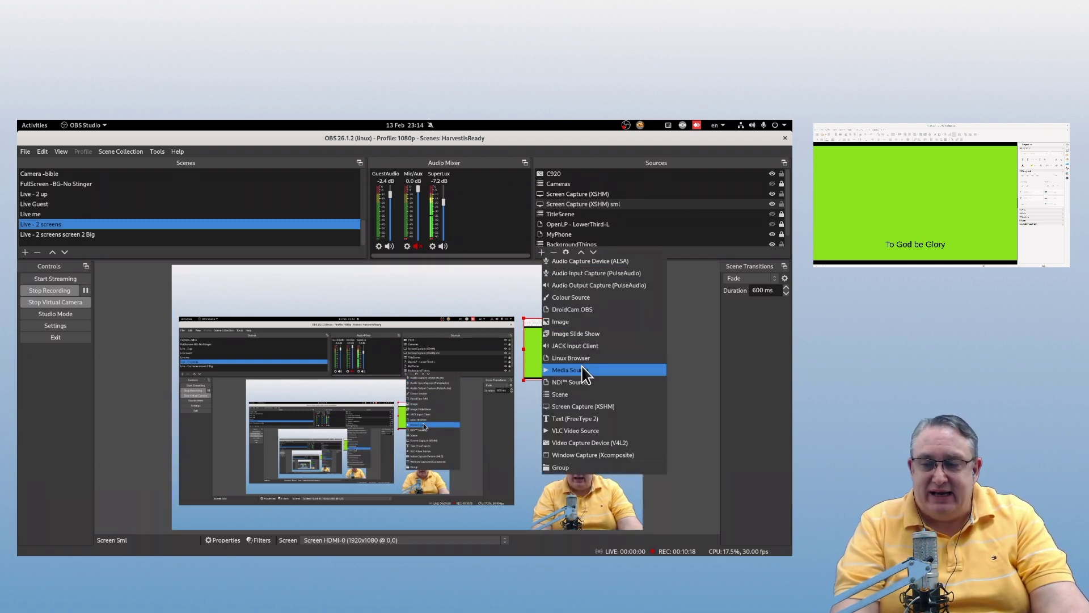
{"action": "left_click", "coordinate": [605, 408]}
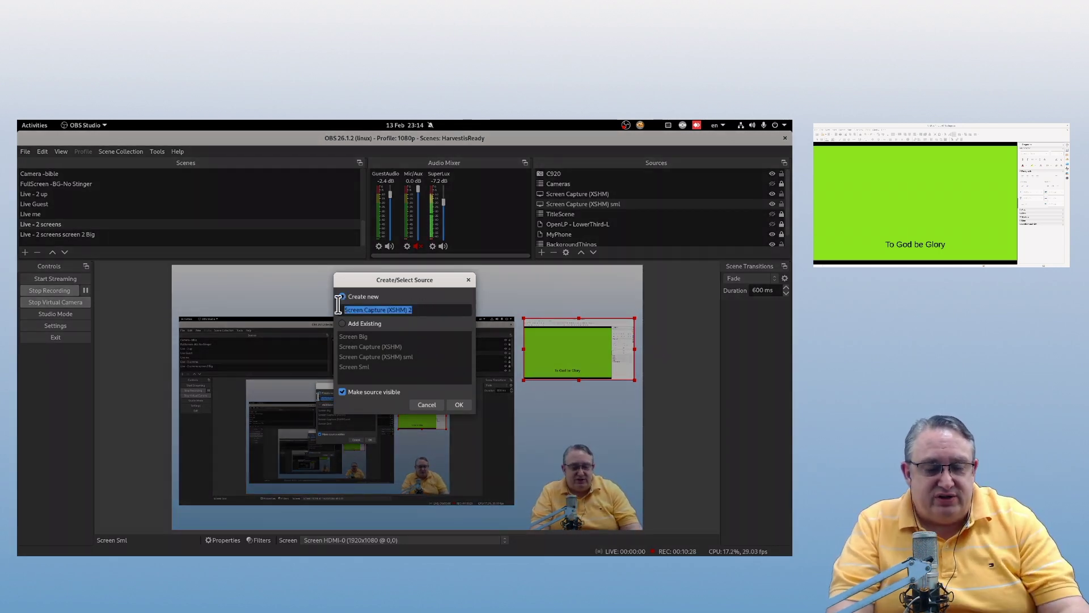
{"action": "type", "text": "LOwer"}
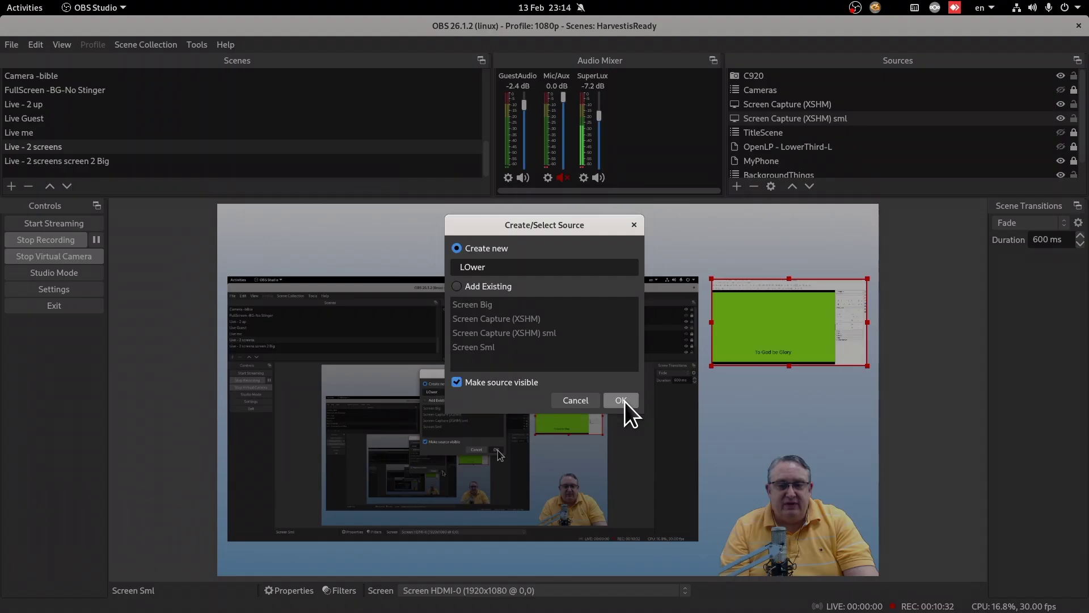
{"action": "left_click", "coordinate": [459, 404]}
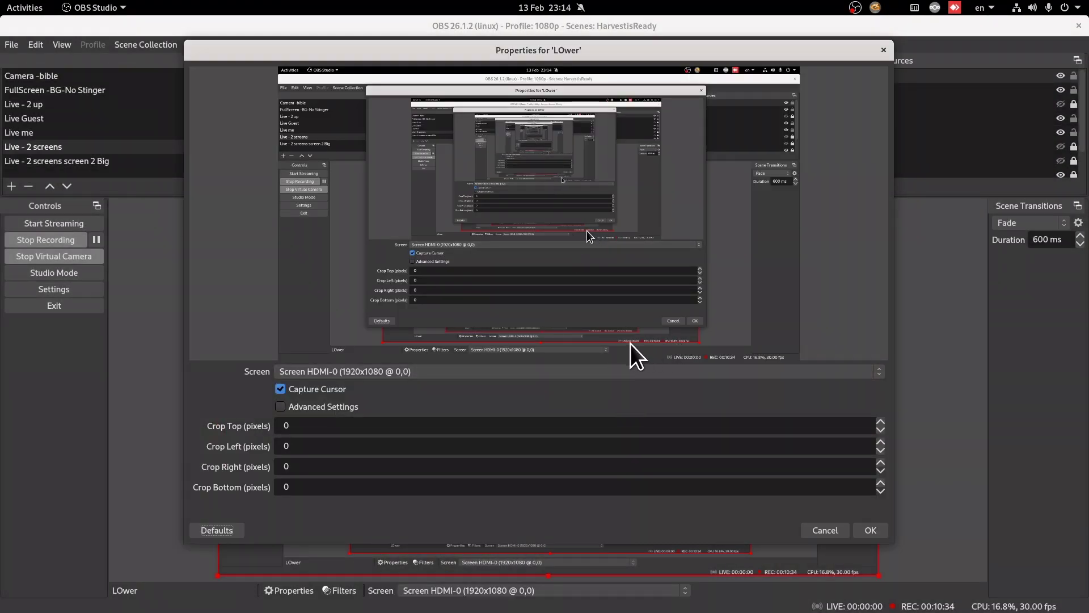
{"action": "left_click", "coordinate": [472, 369]}
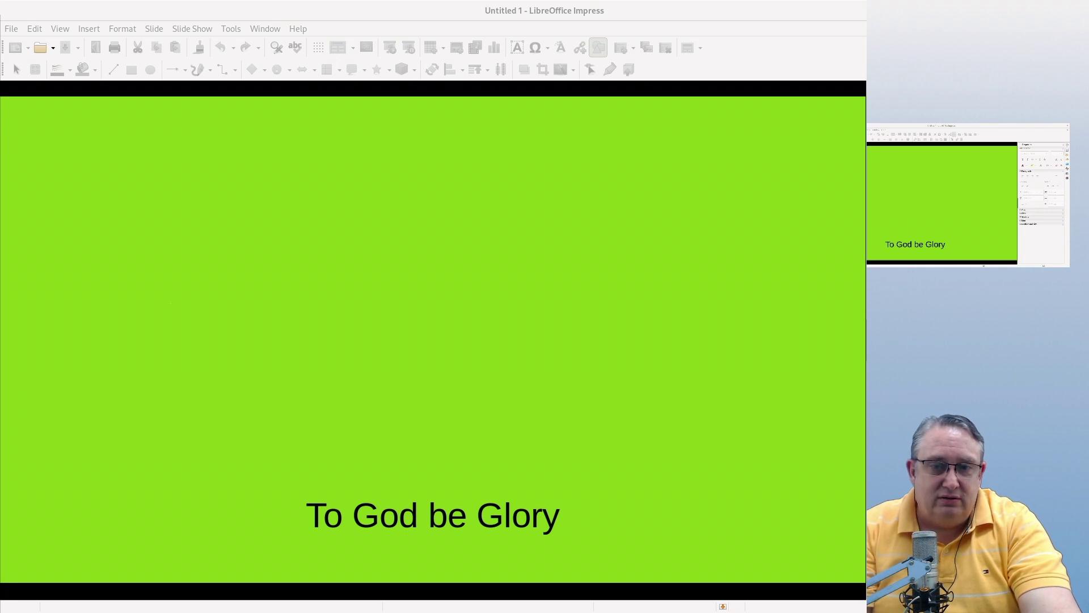
Step: Crop the LOwer source to the green strip around the text and place it along the canvas's lower edge
{"action": "left_click_drag", "start_coordinate": [359, 264], "coordinate": [359, 414]}
{"action": "left_click_drag", "start_coordinate": [353, 338], "coordinate": [353, 454]}
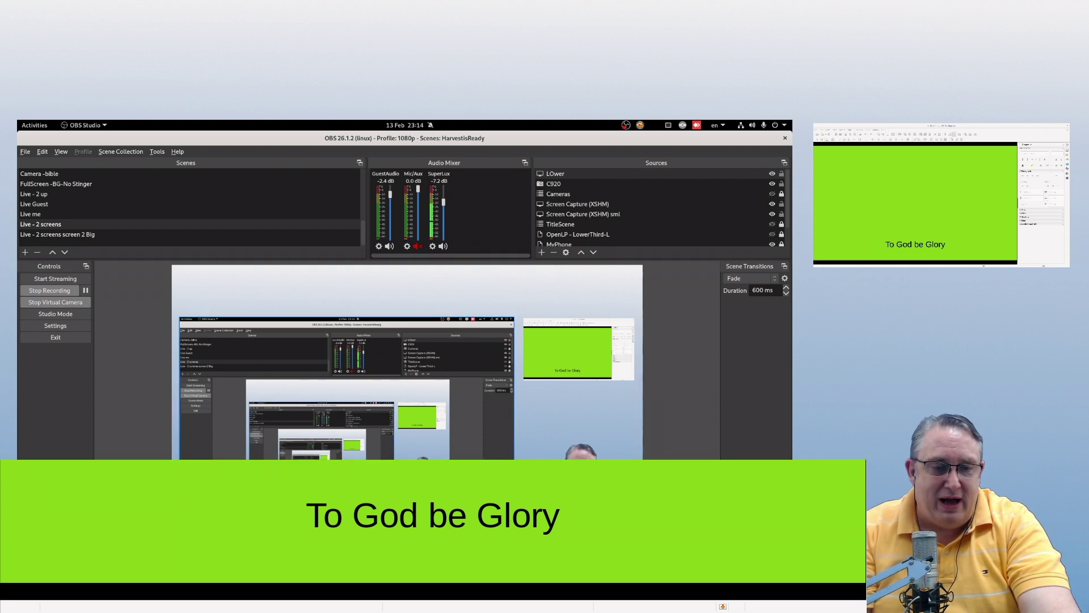
{"action": "left_click_drag", "start_coordinate": [359, 530], "coordinate": [359, 509]}
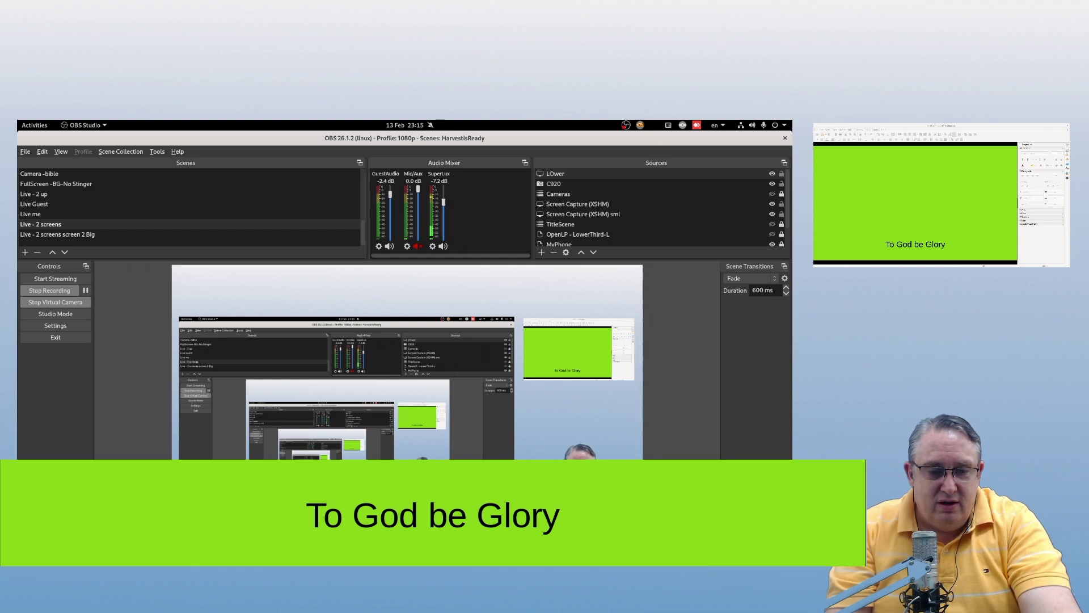
{"action": "left_click_drag", "start_coordinate": [534, 483], "coordinate": [534, 503]}
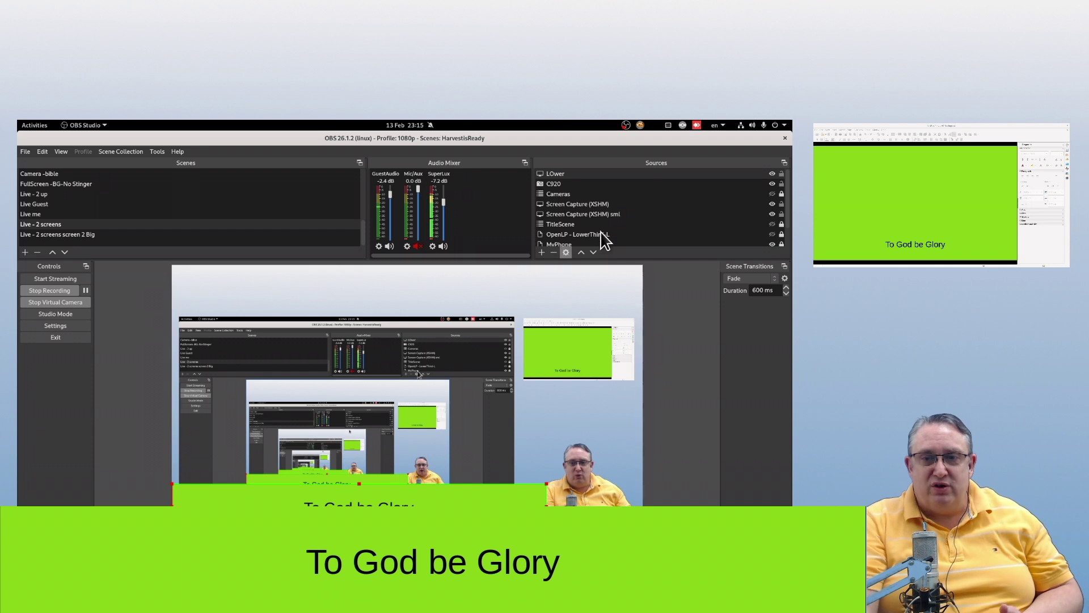
Step: Add a Chroma Key filter with key colour type Green to the LOwer source and lower its similarity to about 380
{"action": "left_click", "coordinate": [788, 206]}
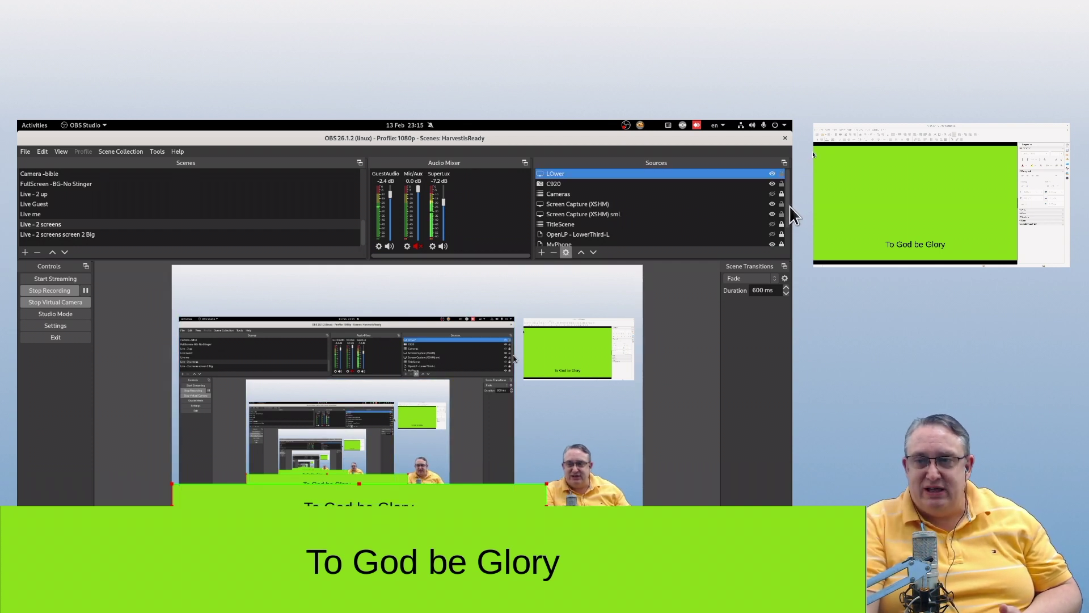
{"action": "right_click", "coordinate": [707, 176]}
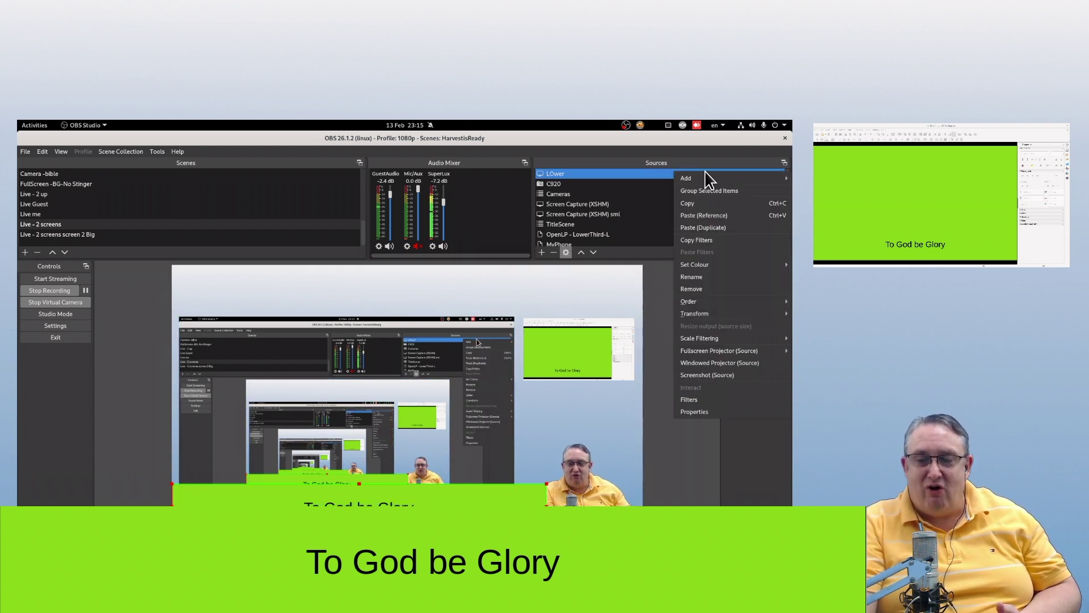
{"action": "left_click", "coordinate": [697, 400]}
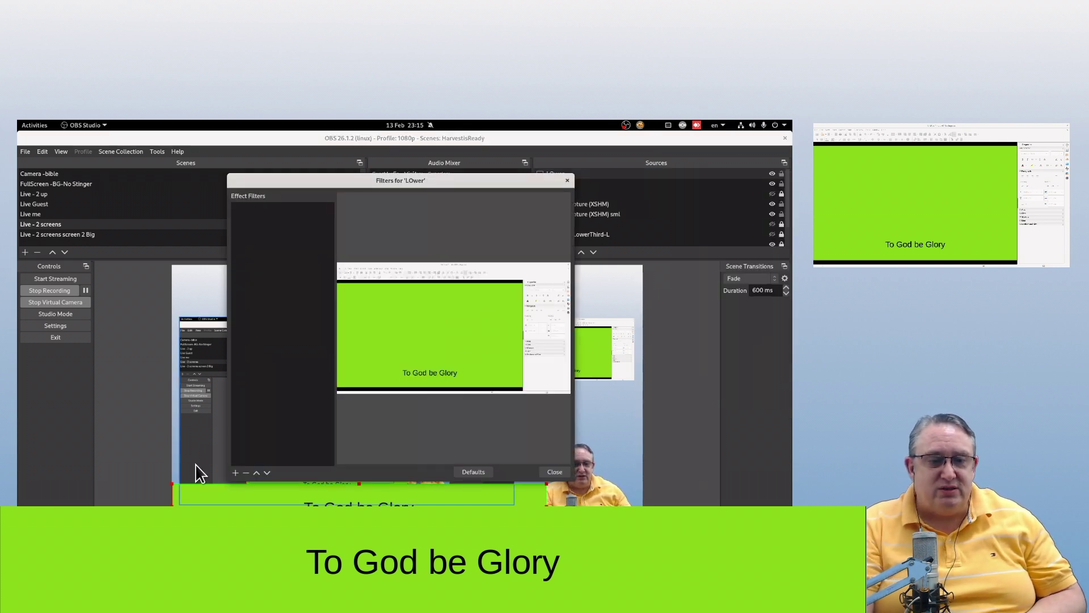
{"action": "left_click", "coordinate": [236, 472]}
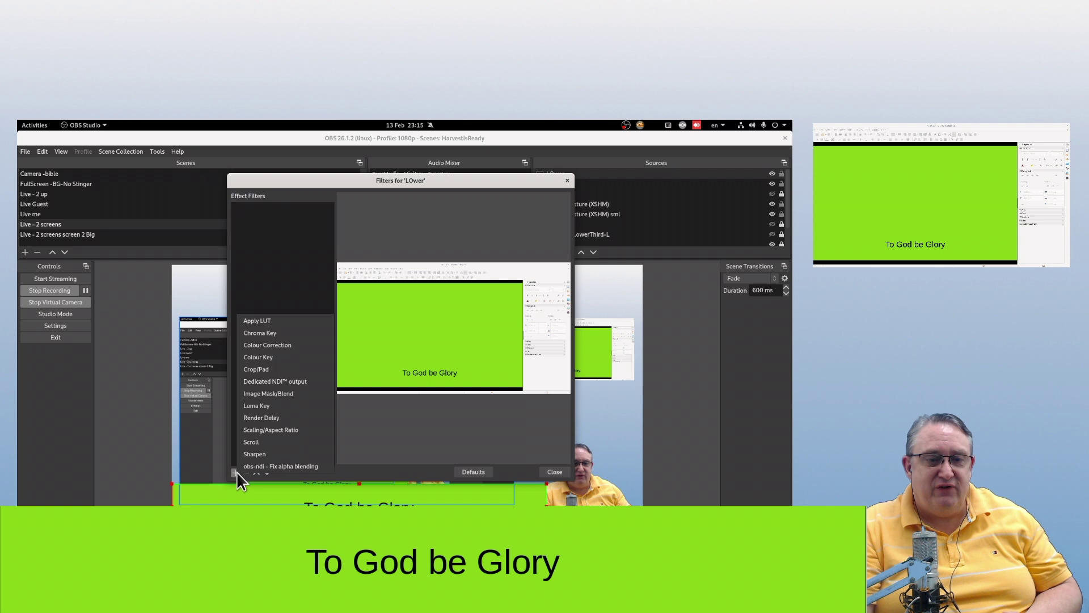
{"action": "left_click", "coordinate": [276, 336]}
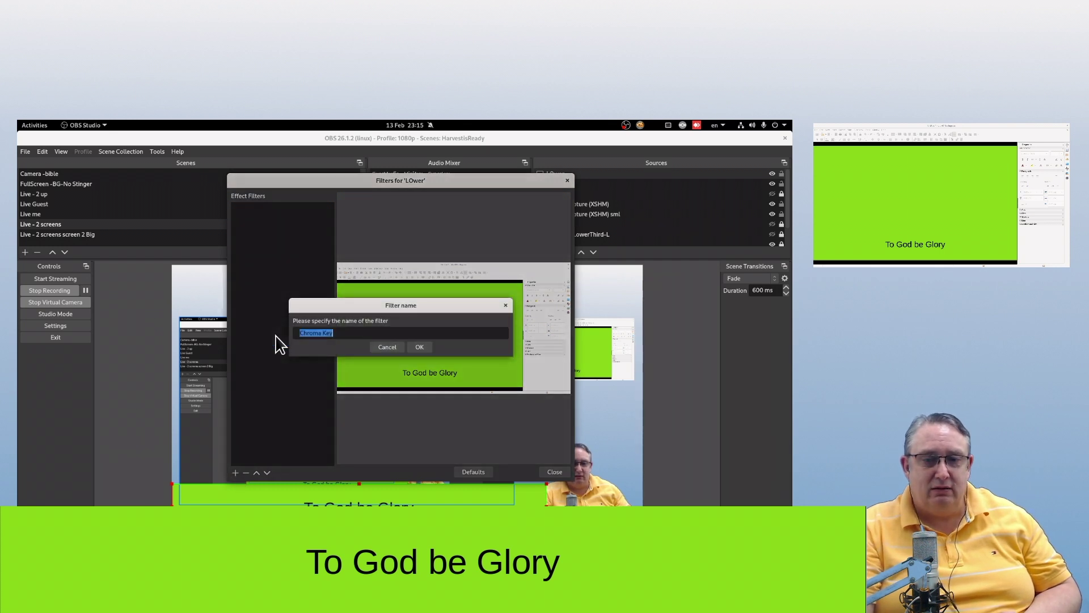
{"action": "left_click", "coordinate": [412, 347]}
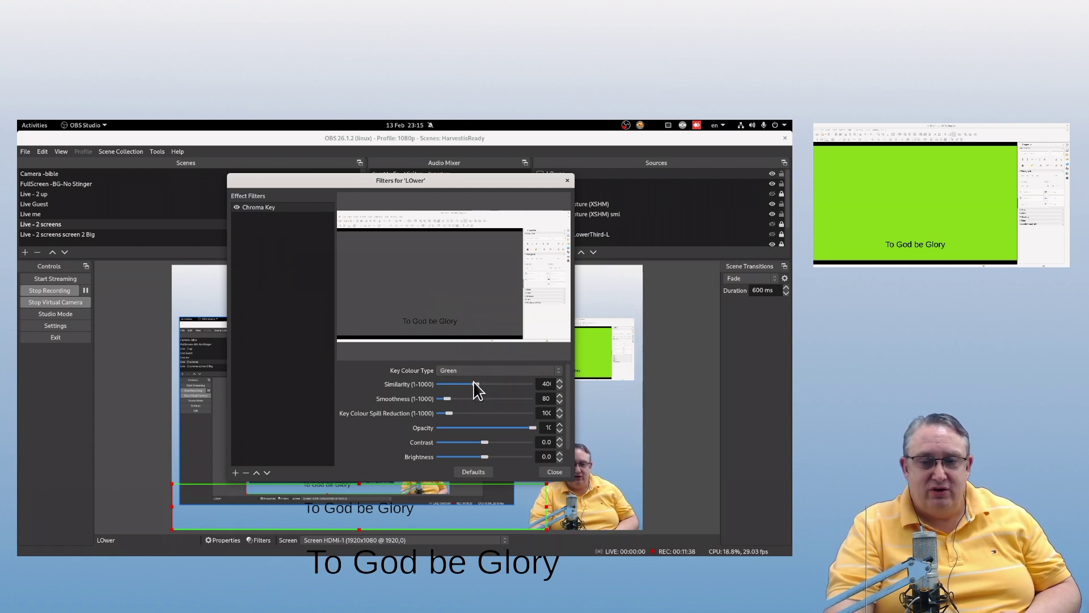
{"action": "mouse_move", "coordinate": [475, 384]}
{"action": "left_mouse_down"}
{"action": "mouse_move", "coordinate": [487, 386]}
{"action": "mouse_move", "coordinate": [462, 385]}
{"action": "left_mouse_up"}
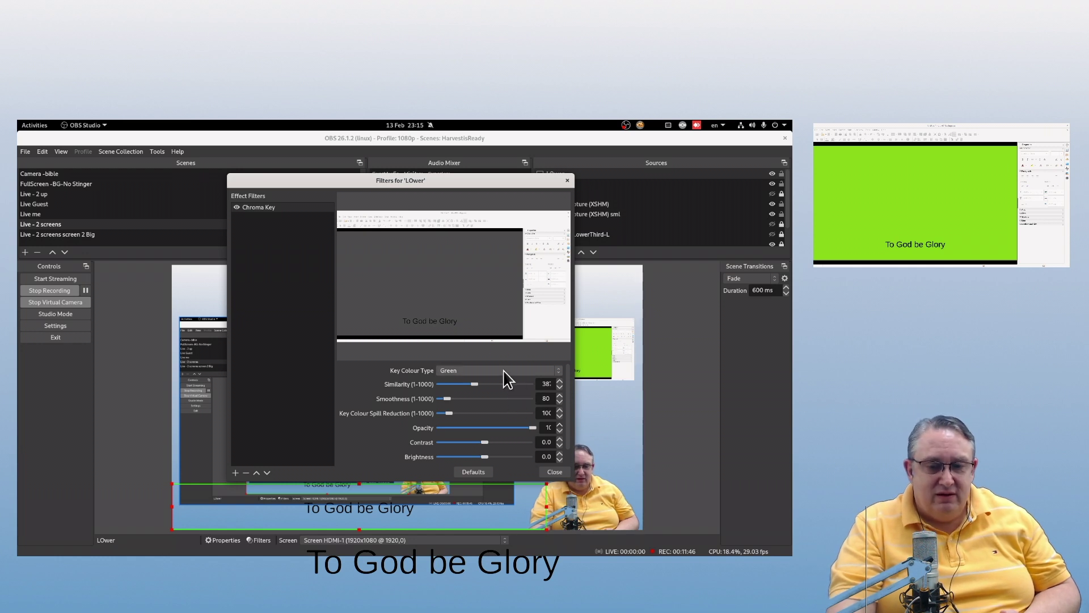
{"action": "left_click", "coordinate": [550, 471]}
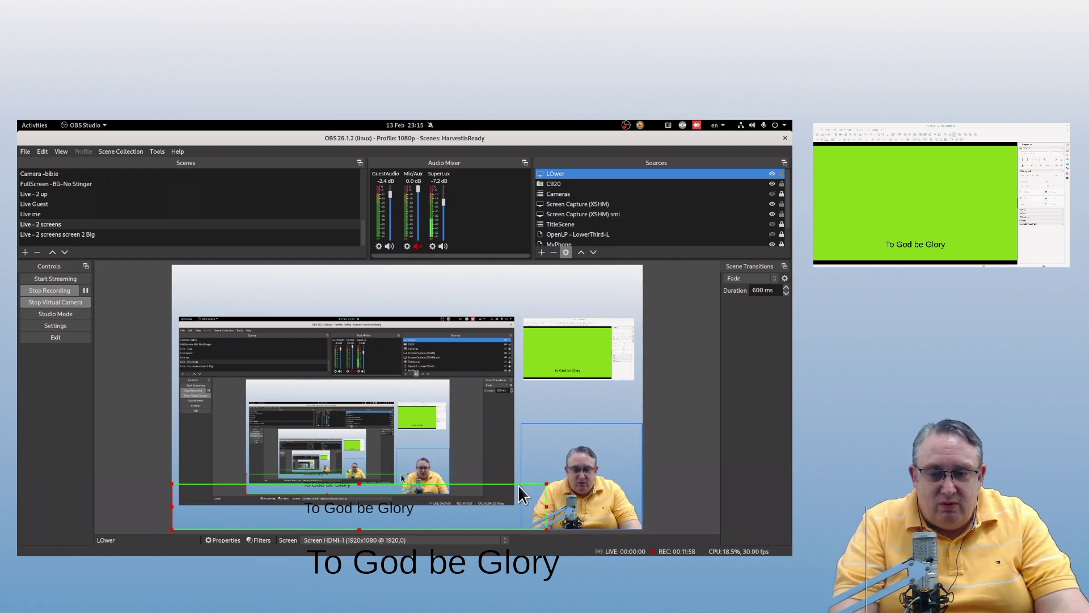
Step: Scale the LOwer source down and centre it horizontally along the canvas's lower edge
{"action": "left_click_drag", "start_coordinate": [547, 483], "coordinate": [443, 513]}
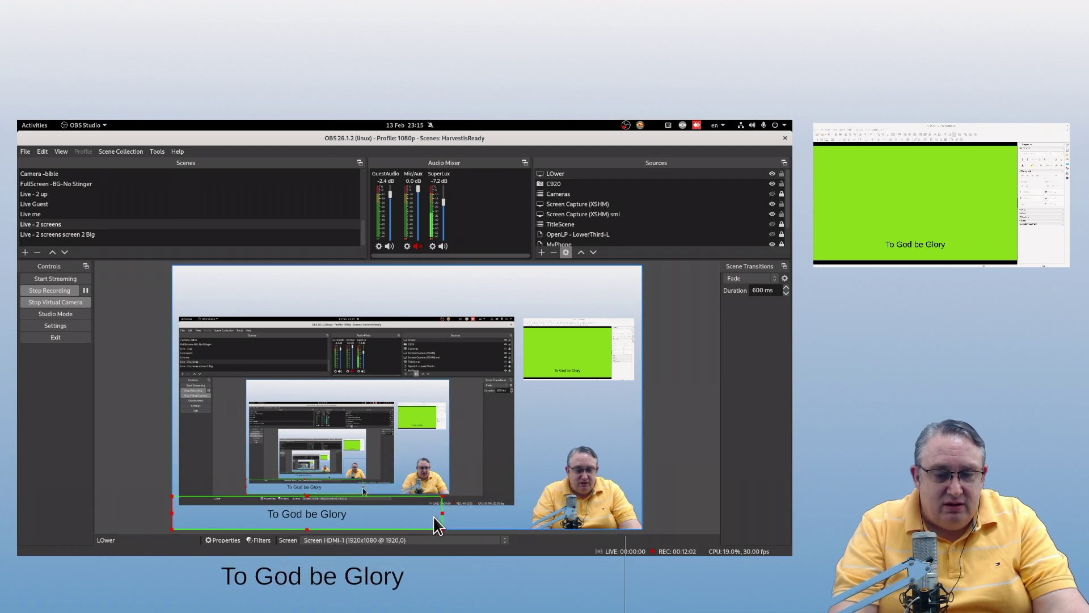
{"action": "left_click_drag", "start_coordinate": [363, 520], "coordinate": [417, 520]}
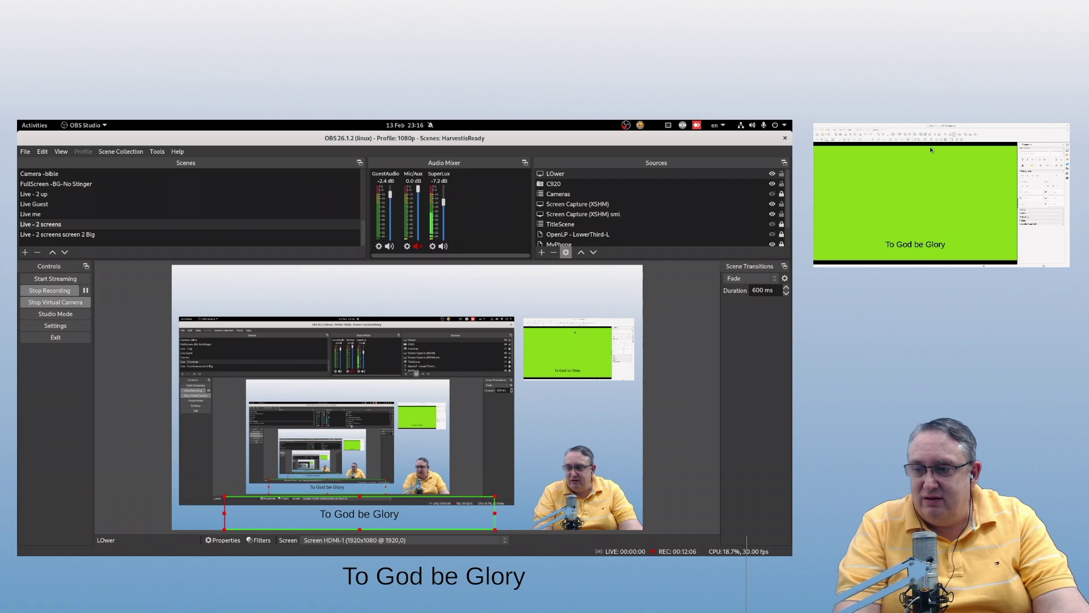
Step: Switch to the Impress window on the second screen
{"action": "left_click", "coordinate": [1082, 123]}
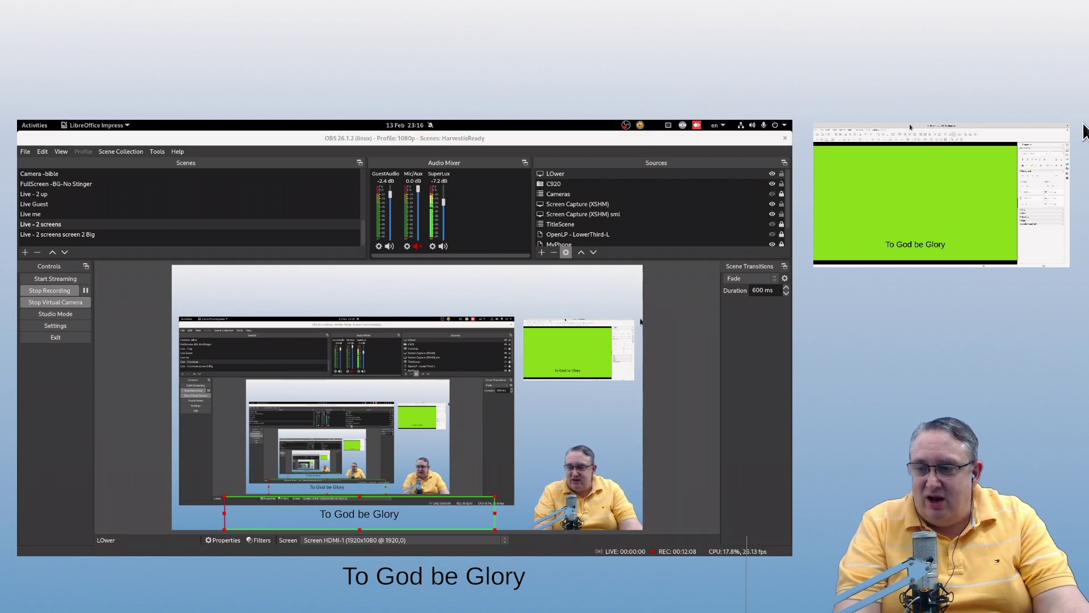